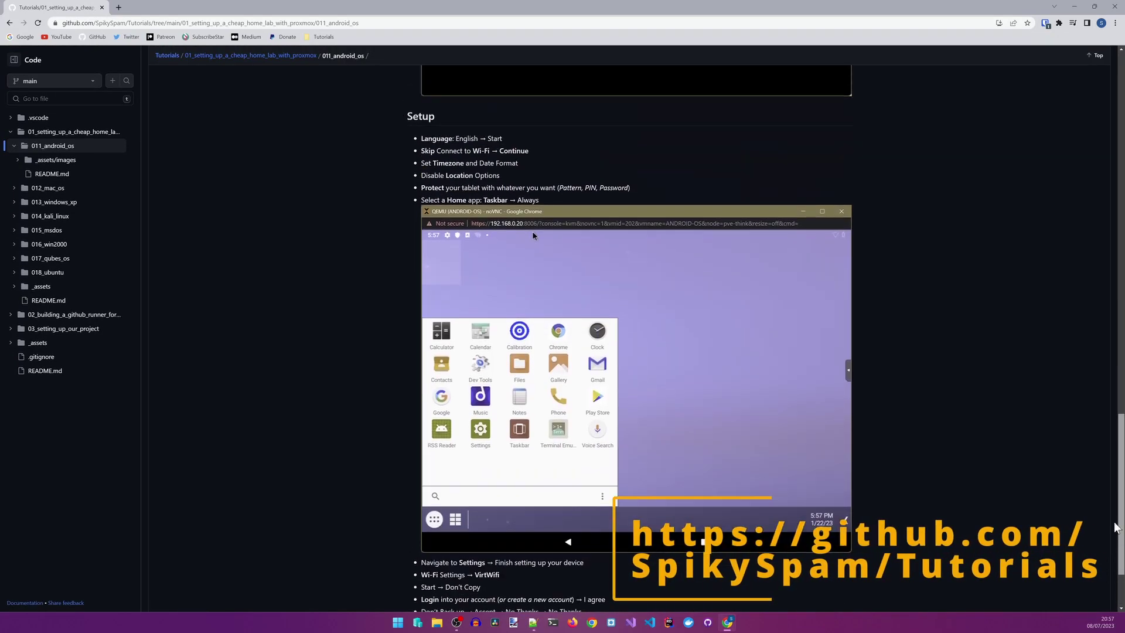
drag(1117, 514, 1104, 204)
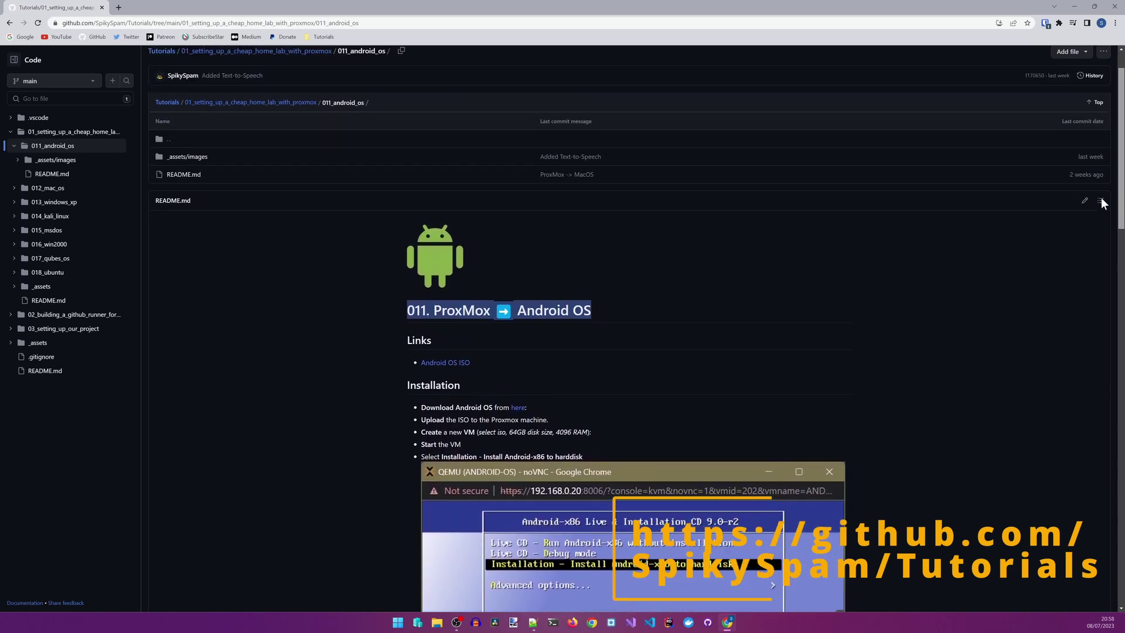
scroll(1104, 203, up, 1)
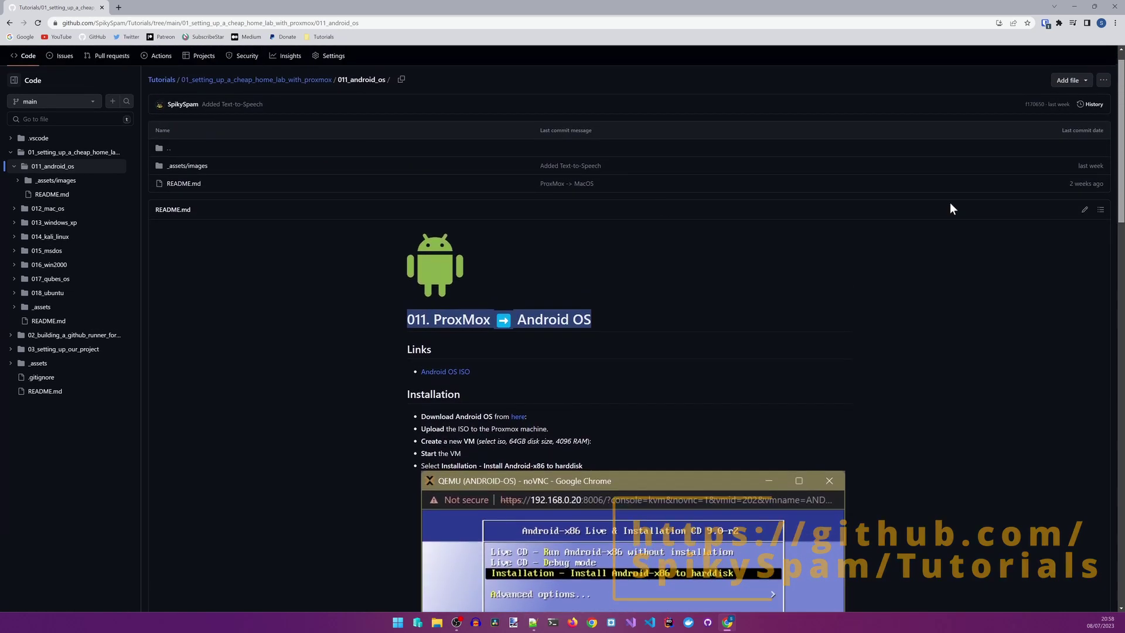
click(117, 8)
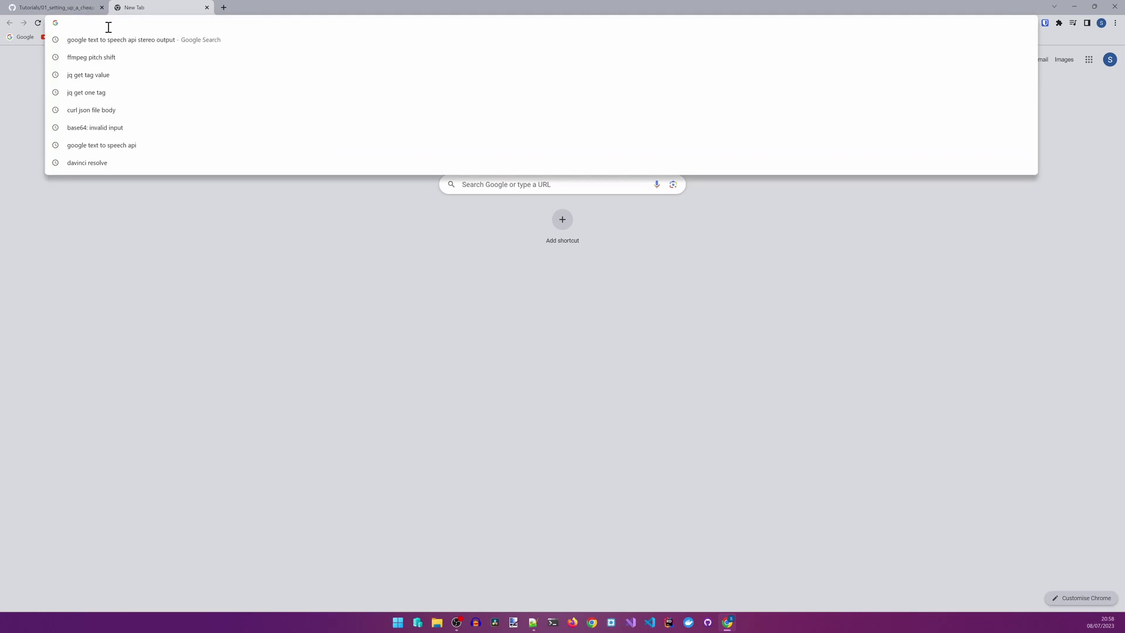
text(https://192.168.0.20:8006/)
key(ctrl+a)
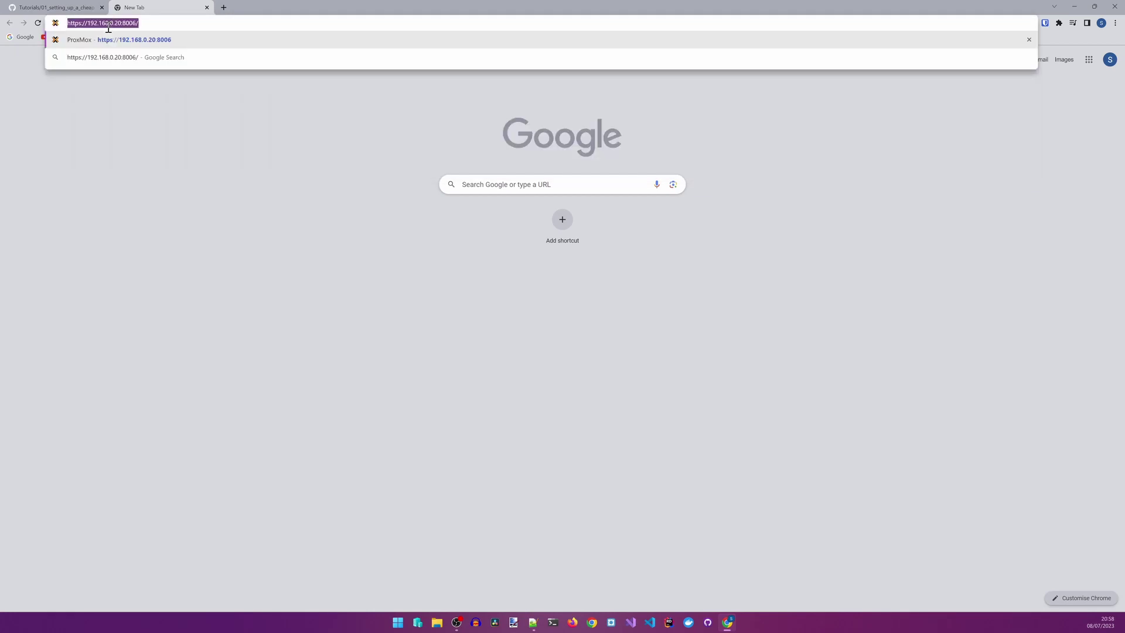
click(107, 28)
key(Return)
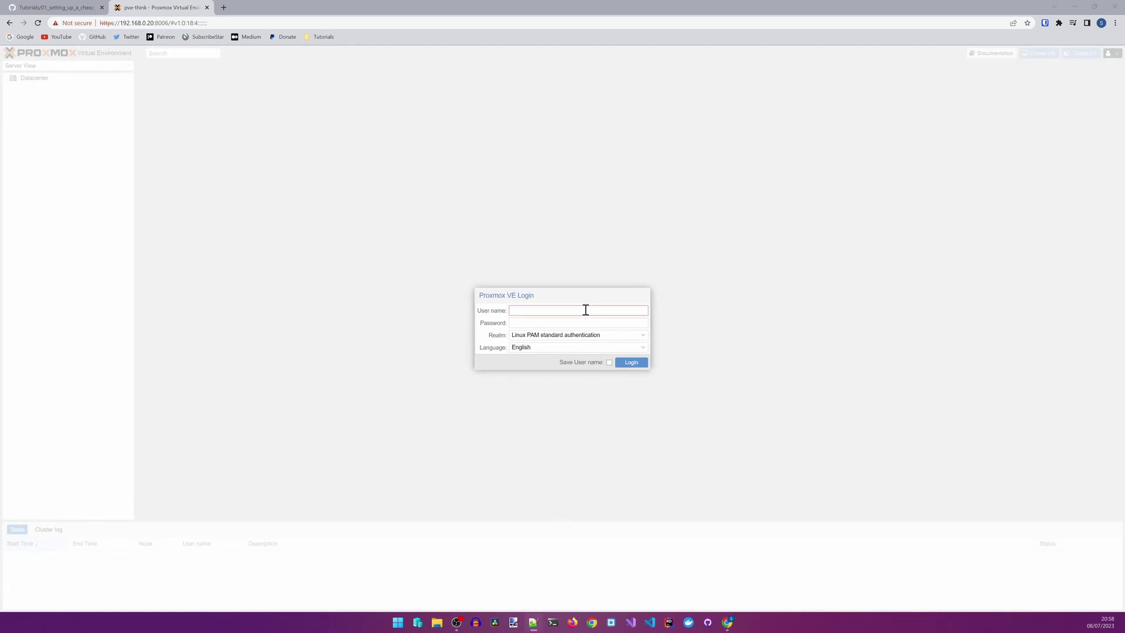
text(root)
key(Tab)
text(********)
key(Return)
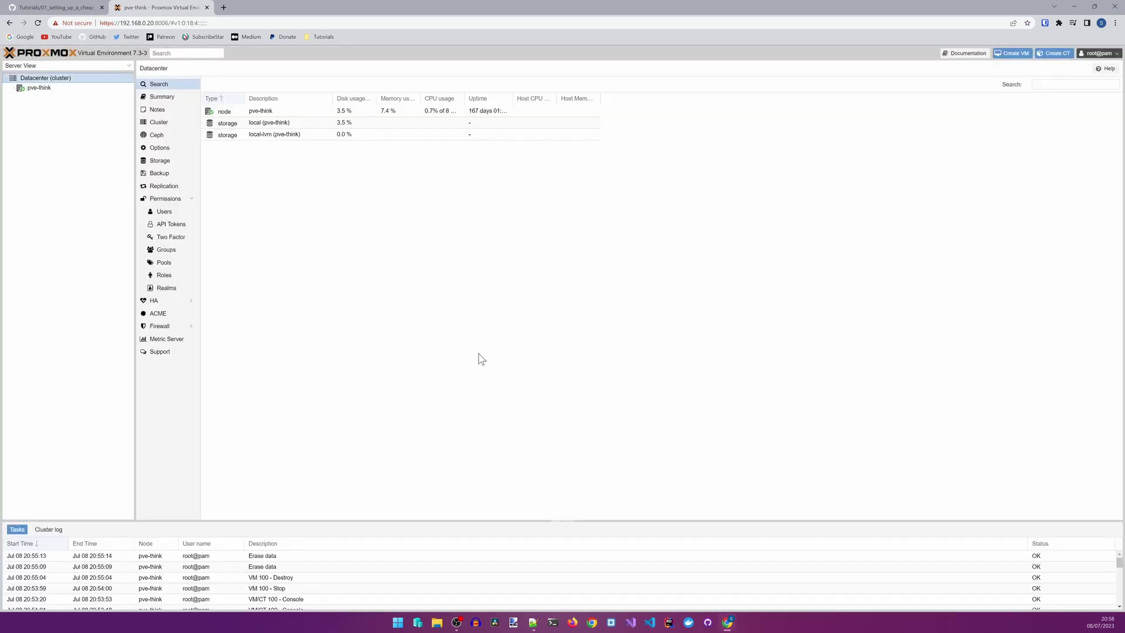
Show the ISO Images list of pve-think's local storage
click(37, 93)
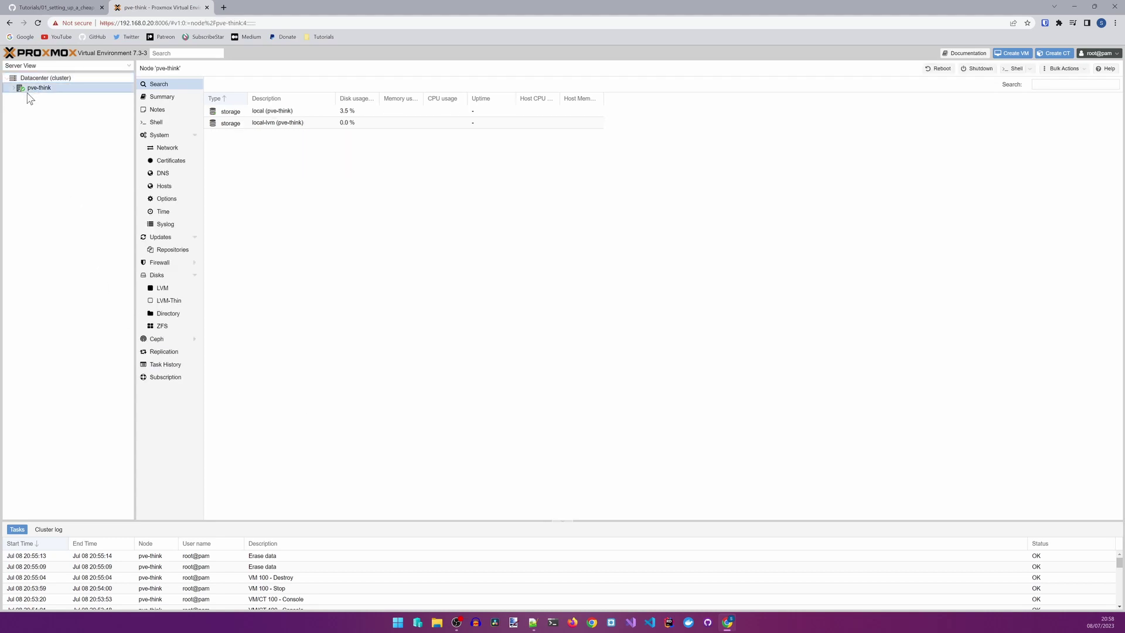
click(17, 91)
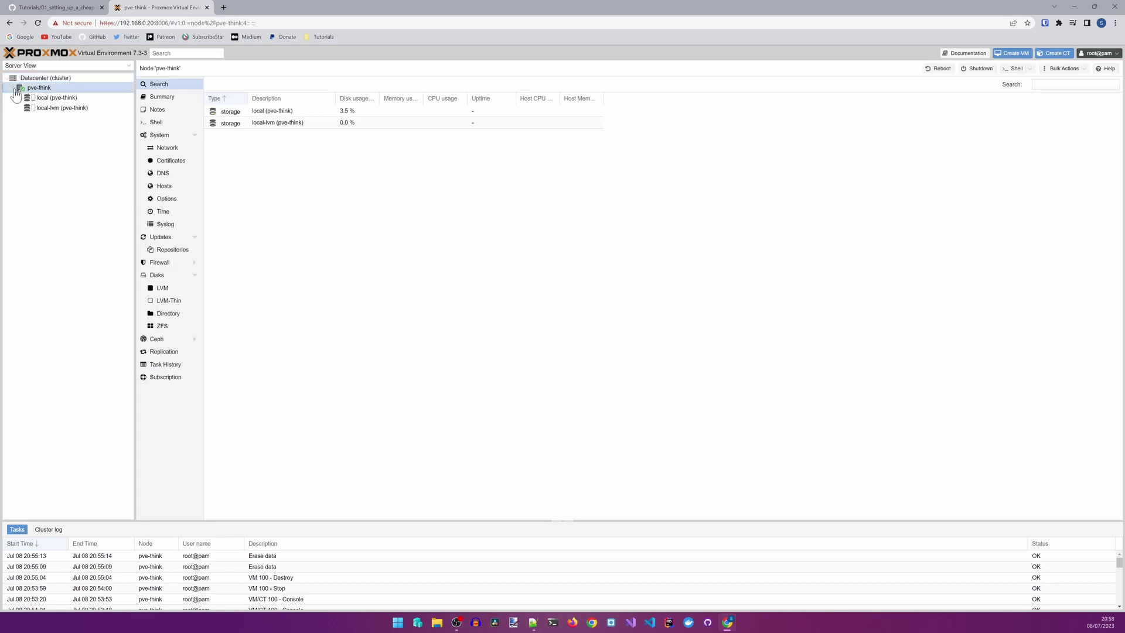
click(50, 98)
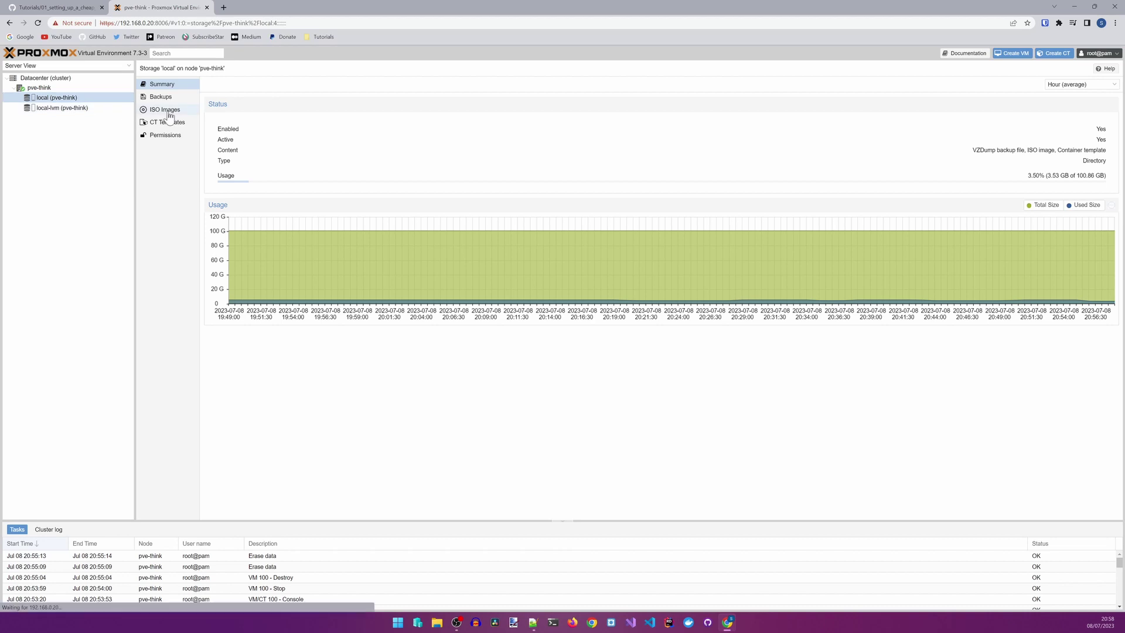
click(166, 111)
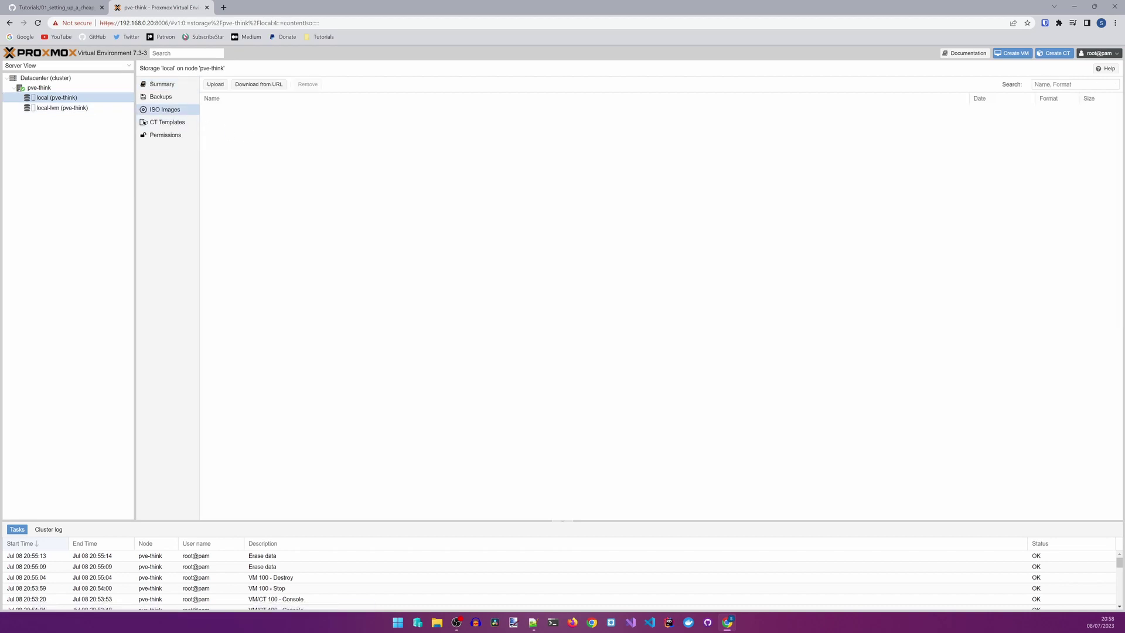
click(224, 7)
Load the FossHub Android-x86 page at fosshub.com/Android-x86.html
click(221, 21)
text(https://www.fosshub.com/Android-x86.html)
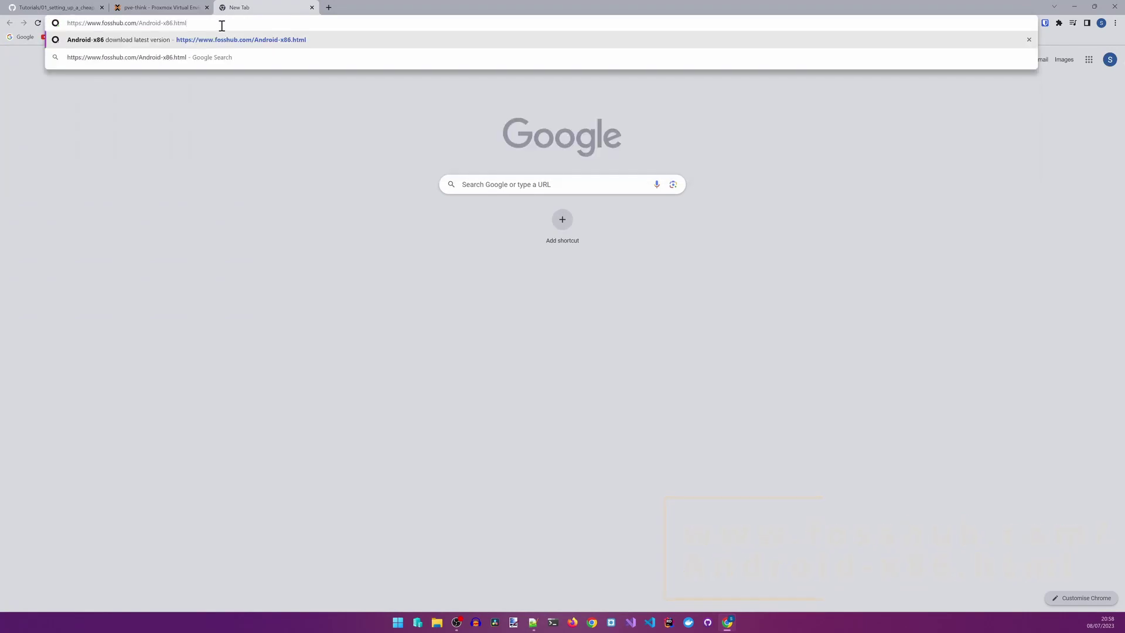
key(ctrl+a)
click(222, 24)
key(Return)
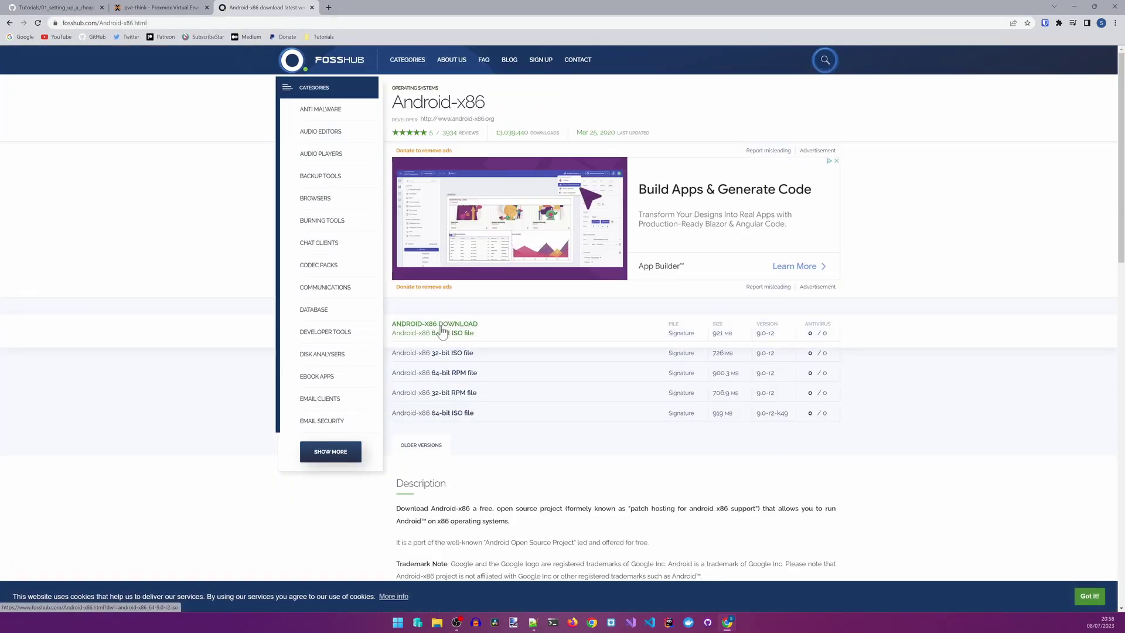
Download the Android-x86 64-bit ISO and show it in the Downloads folder
click(440, 332)
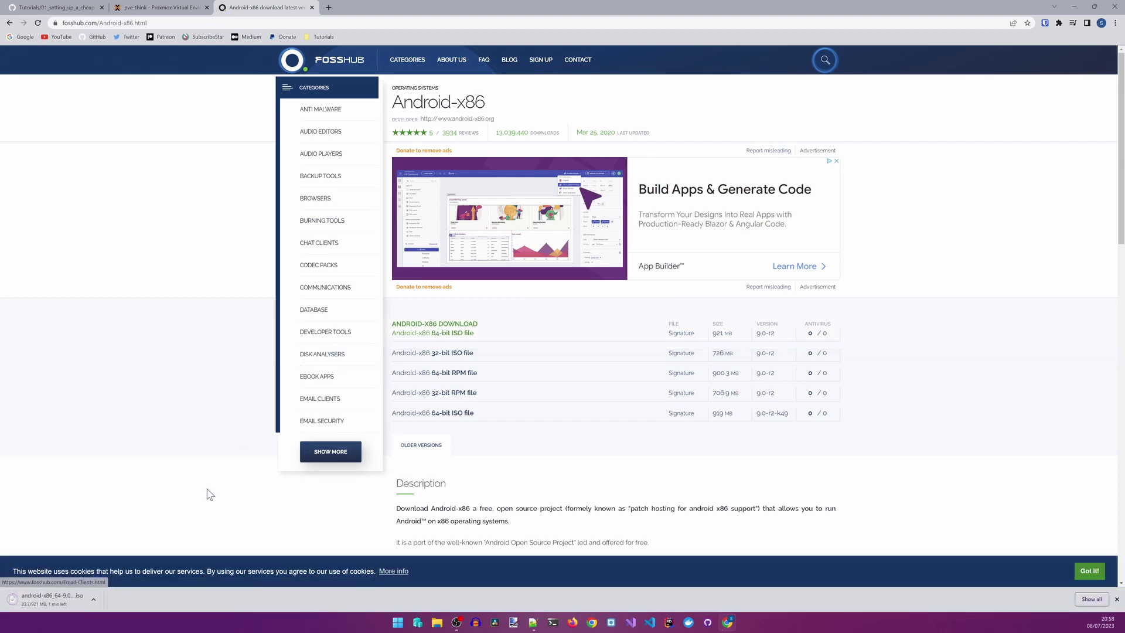
click(94, 597)
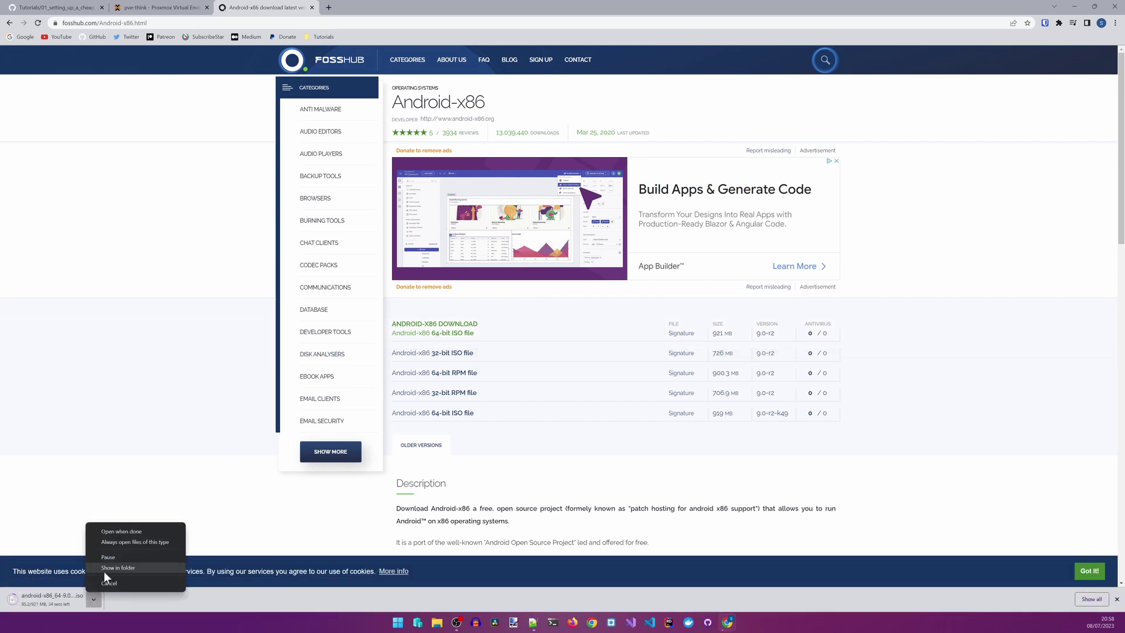
click(105, 568)
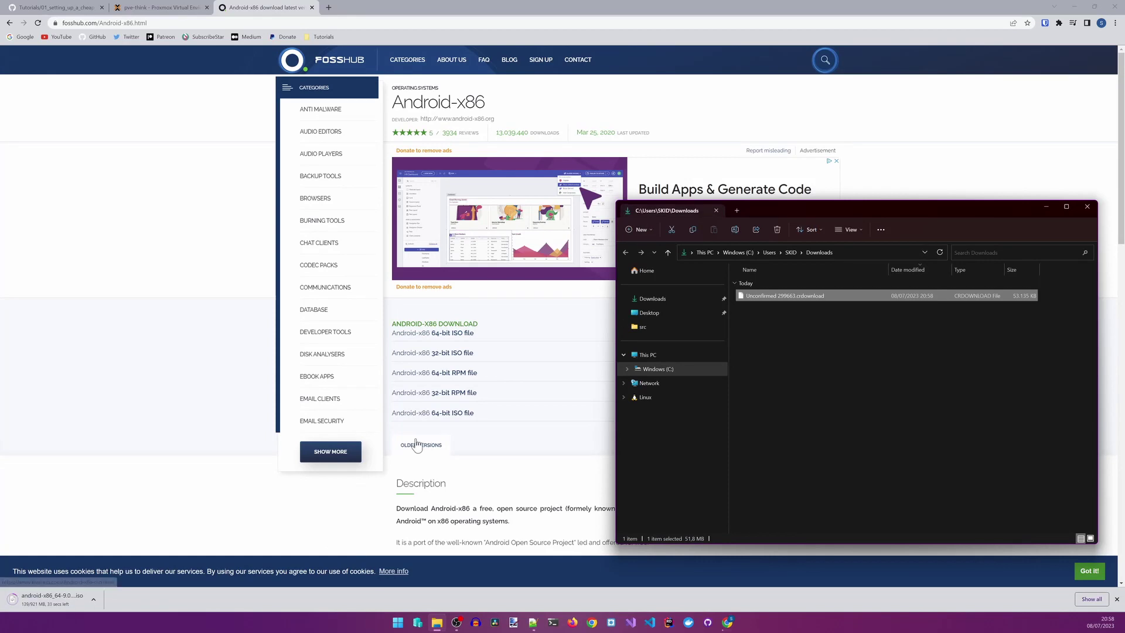
Upload android-x86_64-9.0-r2.iso to pve-think's local storage in Proxmox
click(147, 4)
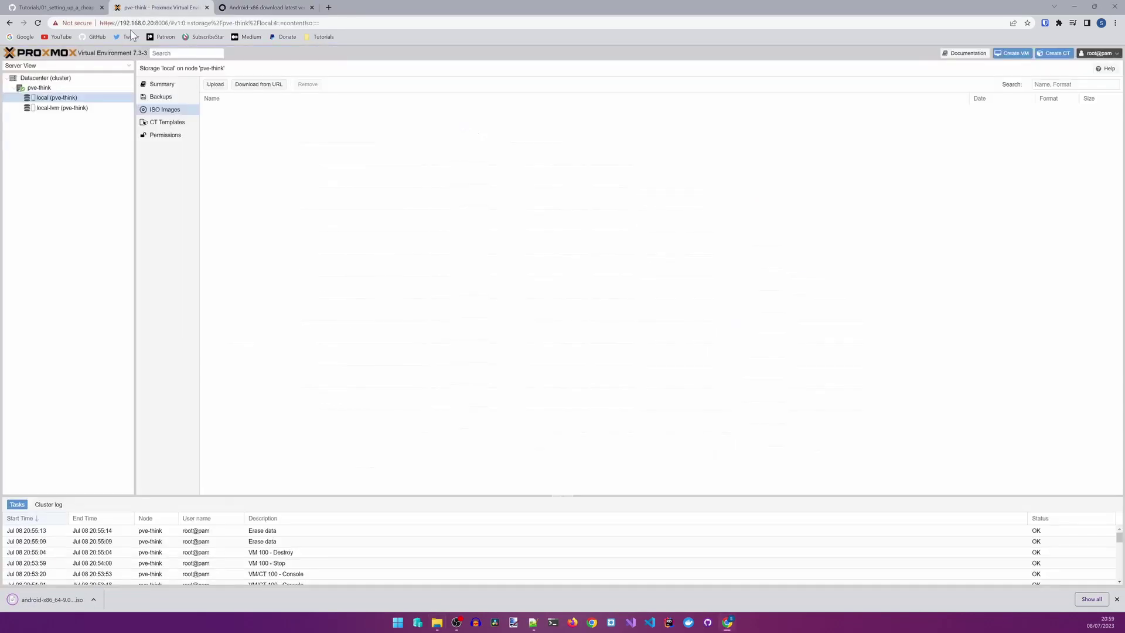
click(214, 85)
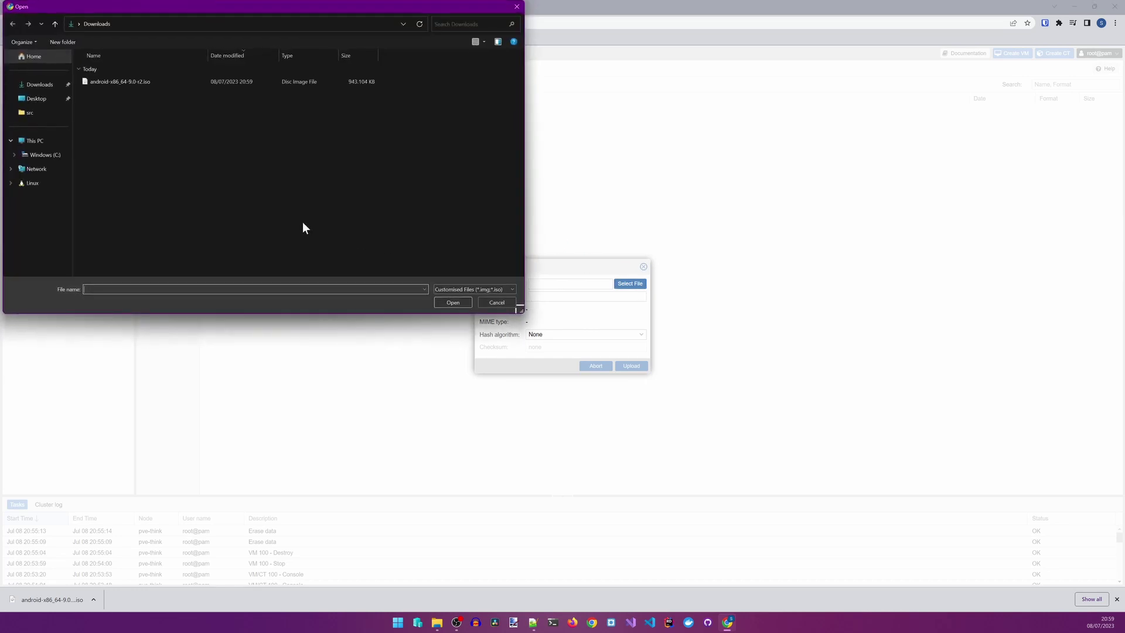
click(124, 84)
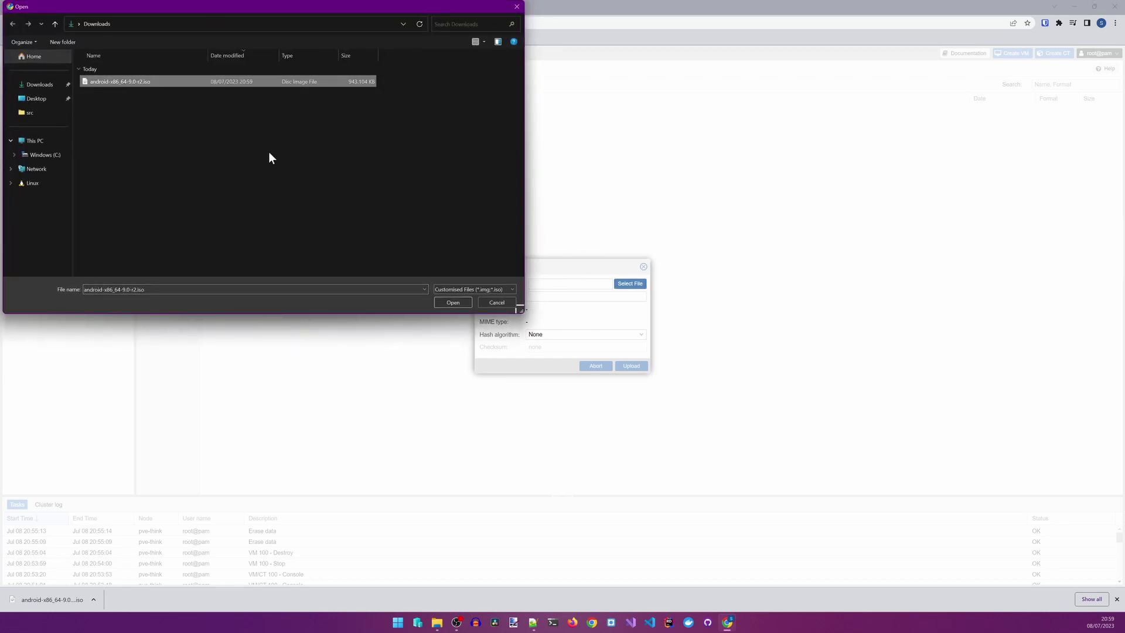
click(443, 300)
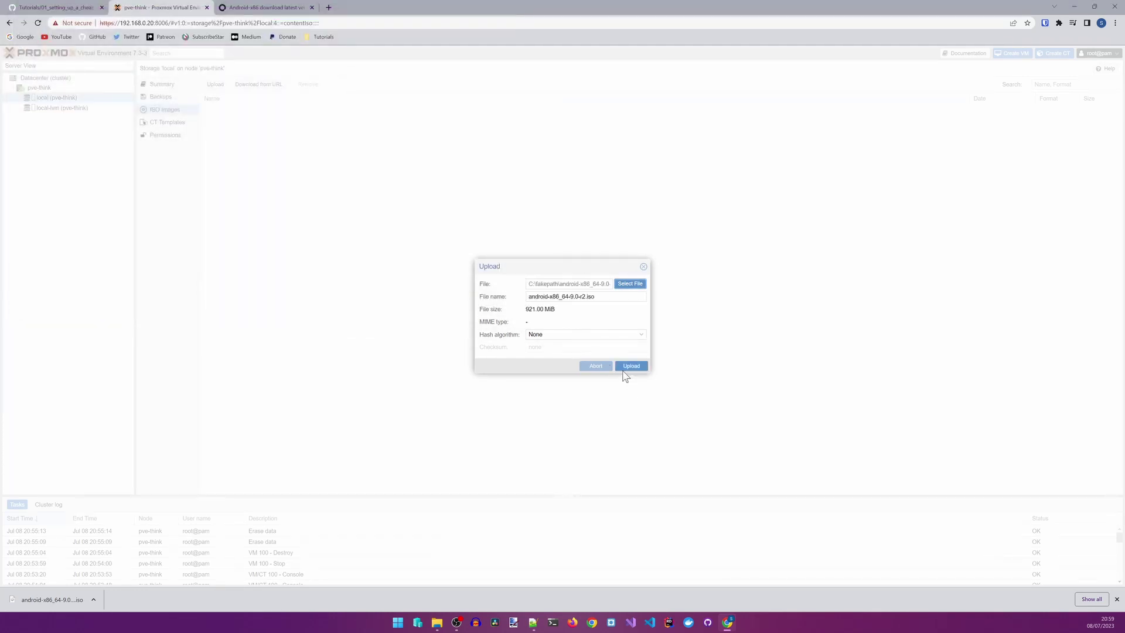
click(628, 366)
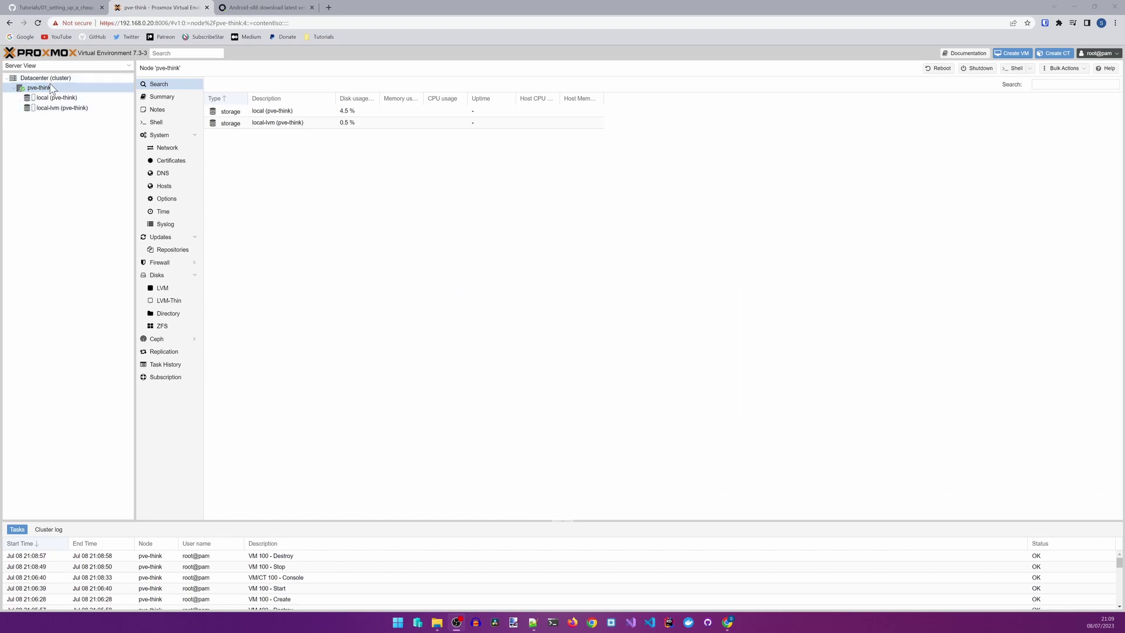
Start a new VM on pve-think named ANDROID, booting from android-x86_64-9.0-r2.iso
right_click(49, 88)
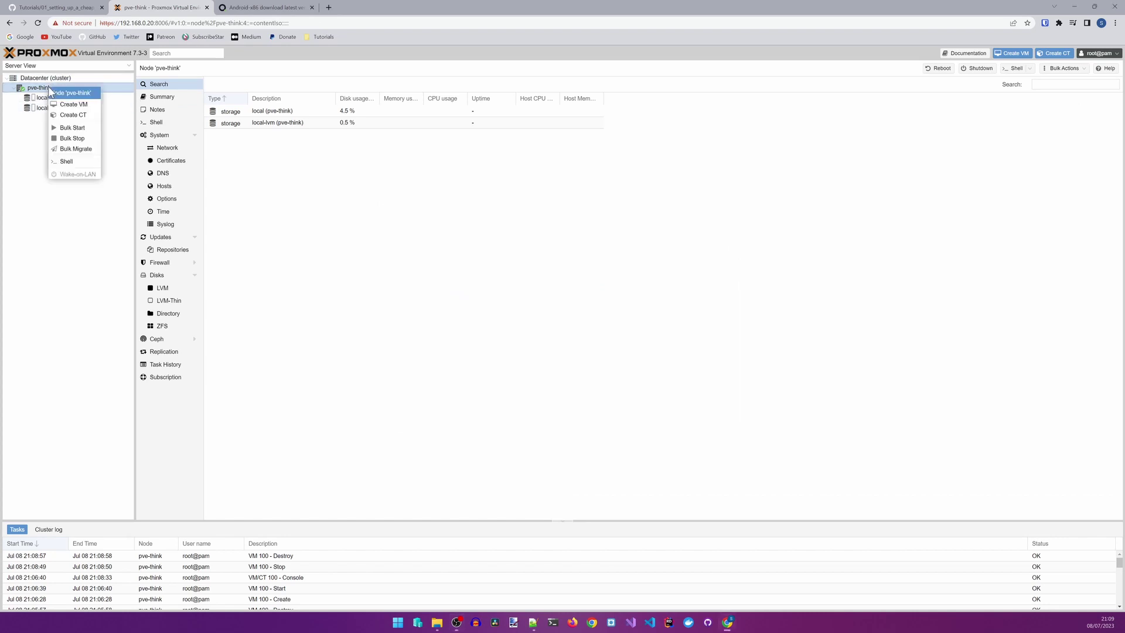
click(84, 105)
click(496, 281)
text(ANDROID)
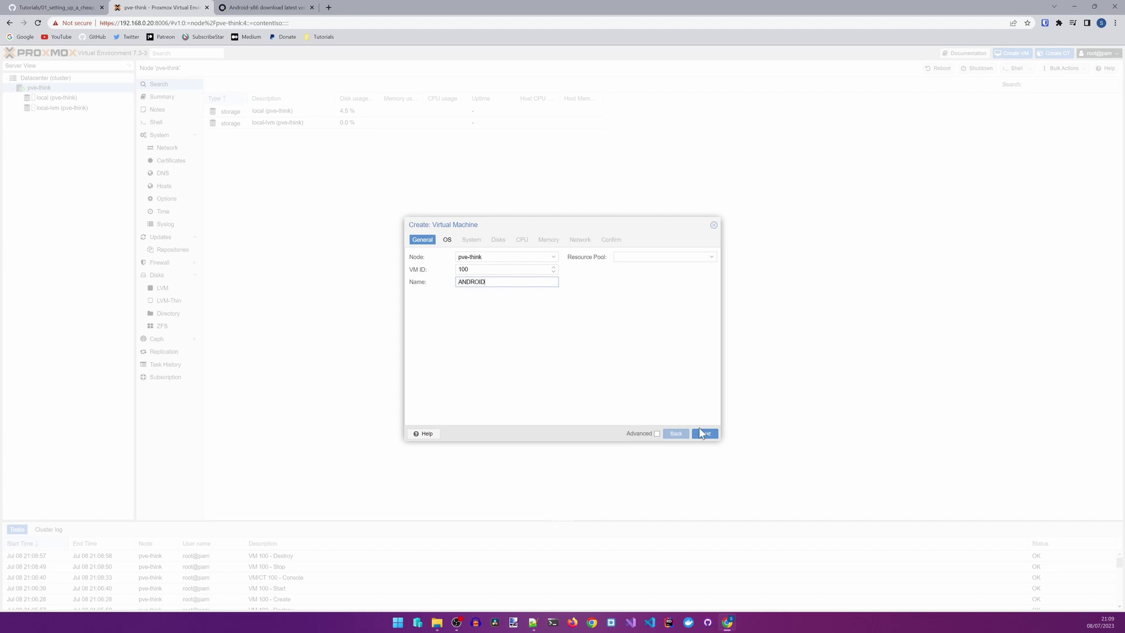
click(705, 435)
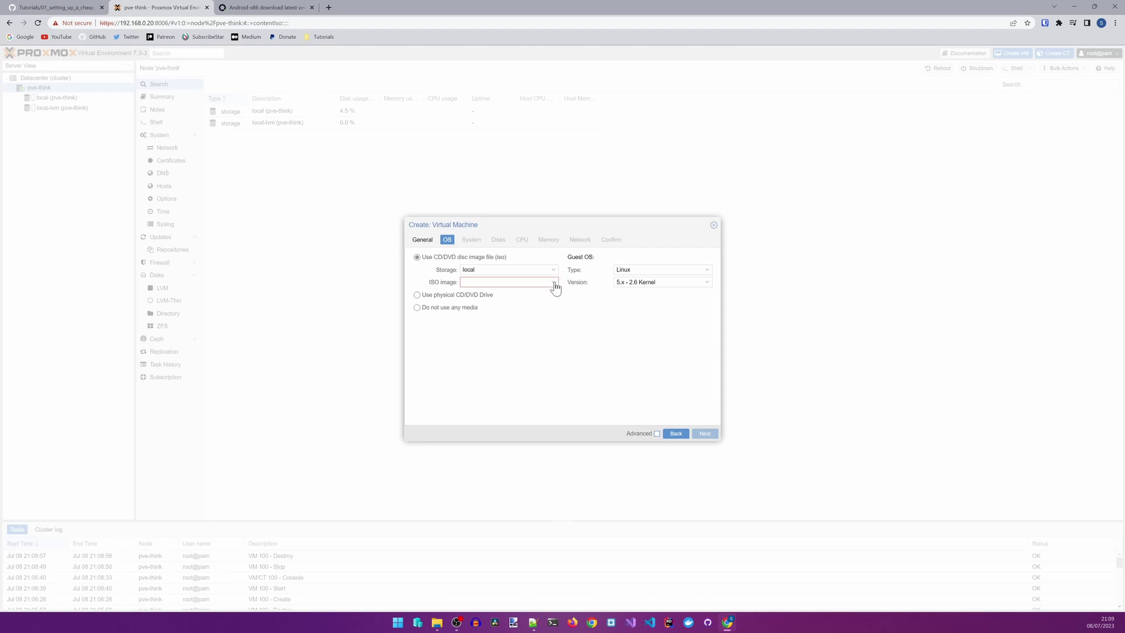
click(554, 282)
click(550, 306)
Keep default system, disk, CPU, memory and network settings and create VM 100
click(707, 436)
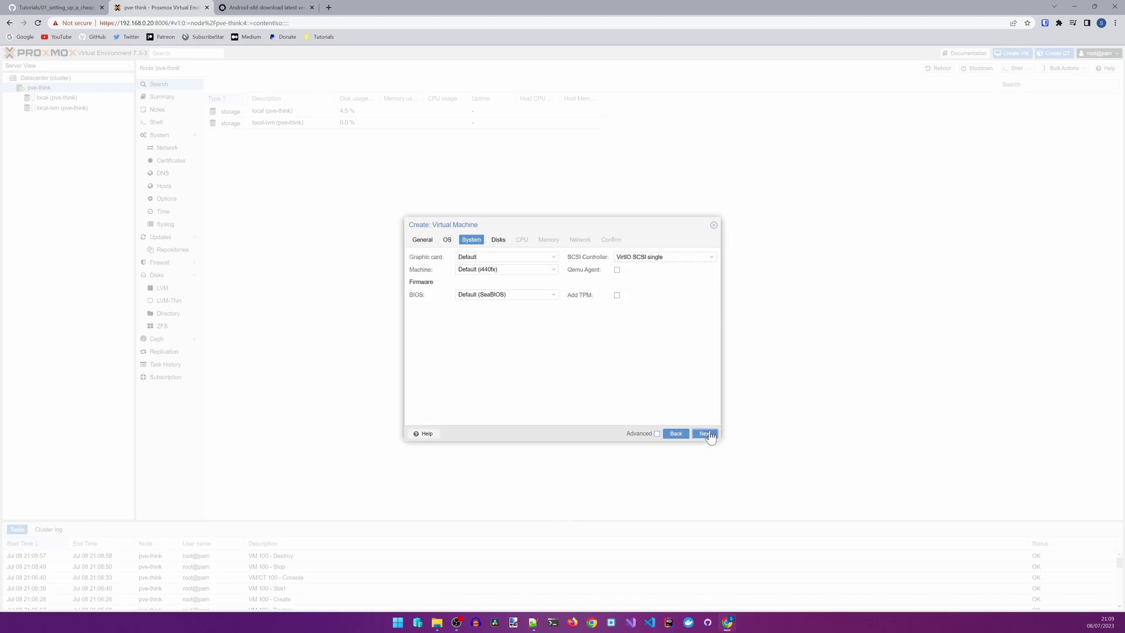
click(706, 434)
click(709, 434)
click(709, 434)
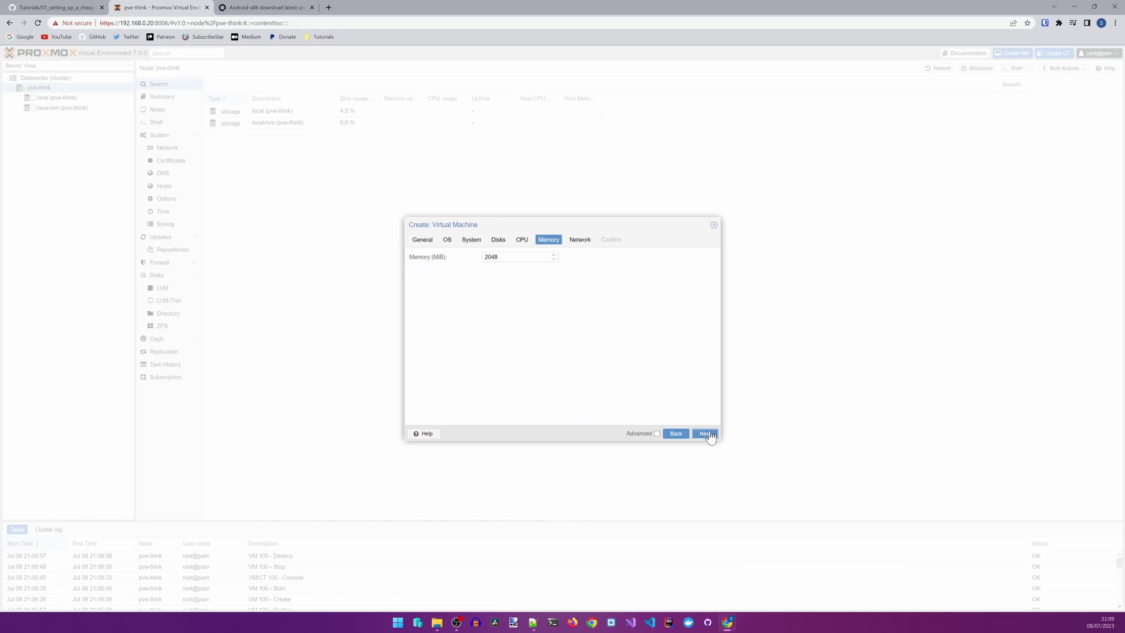
click(708, 434)
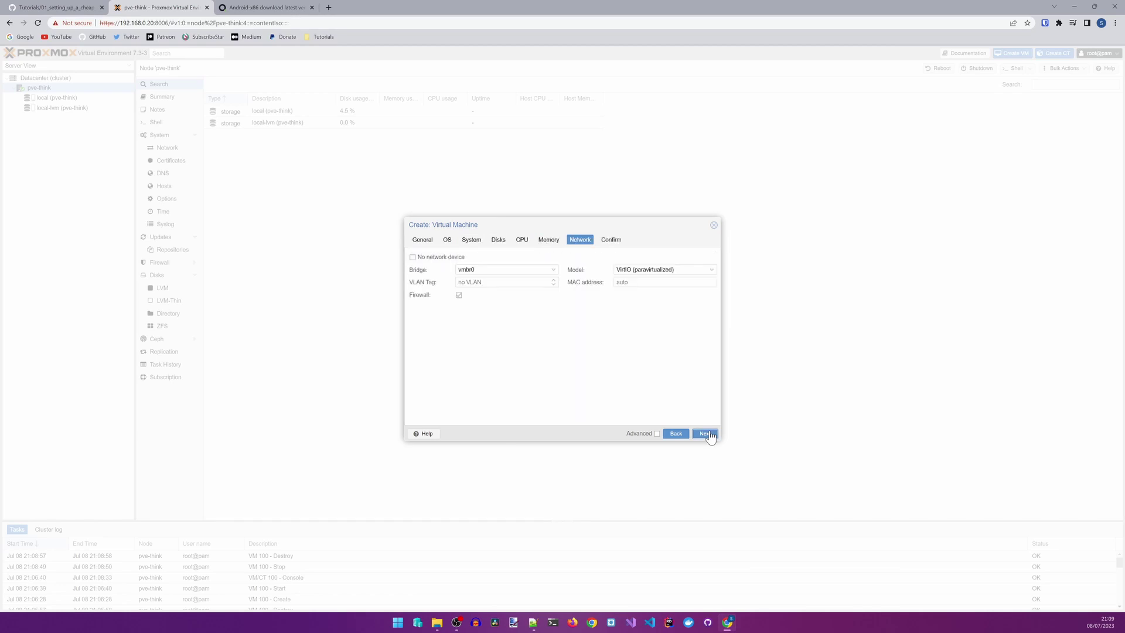
click(709, 435)
click(705, 435)
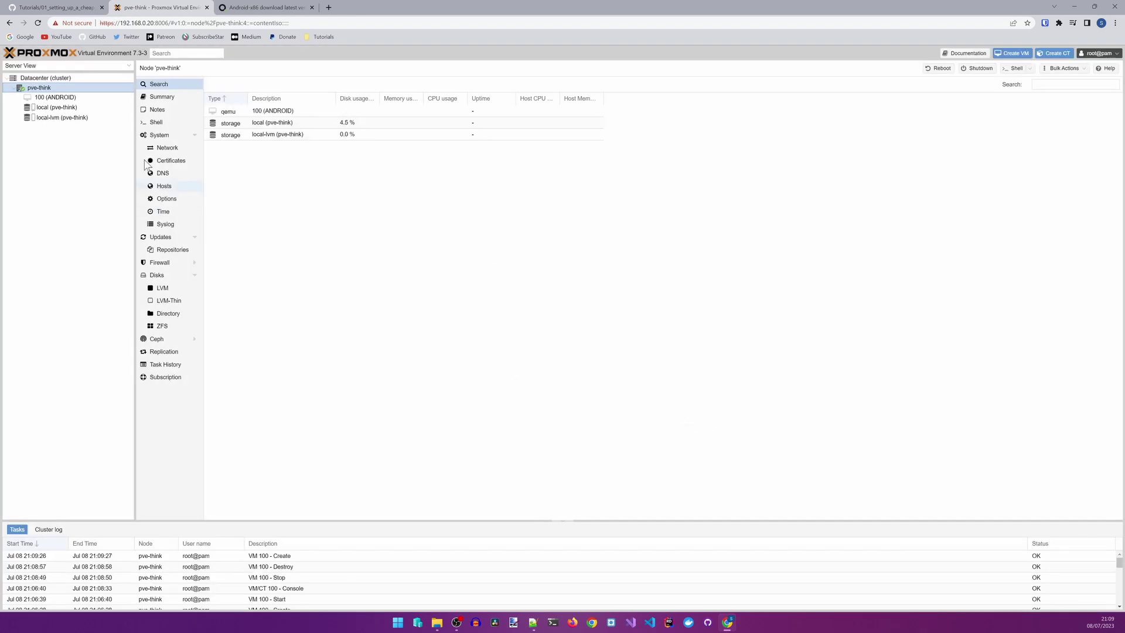
Start VM 100 in its console window and boot the Android-x86 Installation option
click(69, 101)
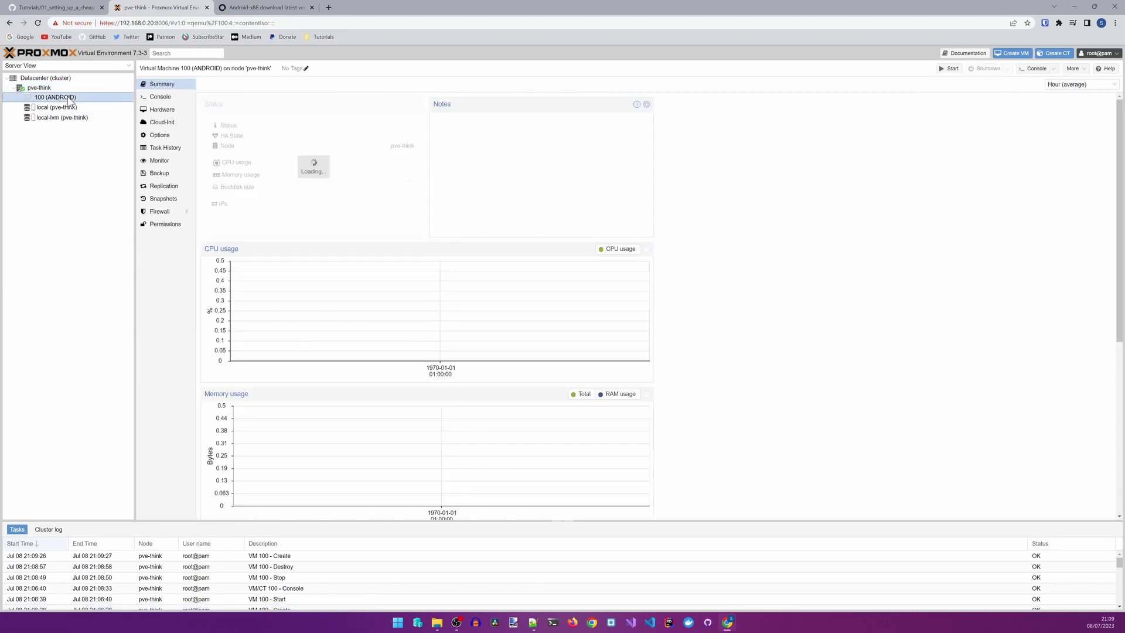
double_click(70, 101)
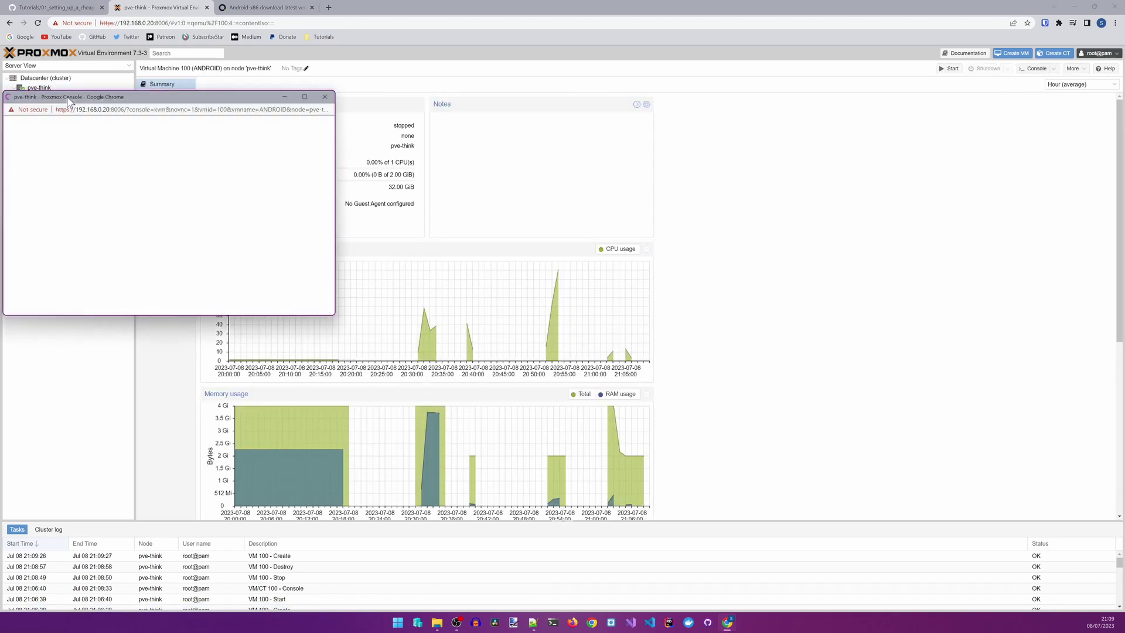
mouse_move(190, 99)
mouse_down()
mouse_move(346, 88)
mouse_move(577, 103)
mouse_up()
click(556, 231)
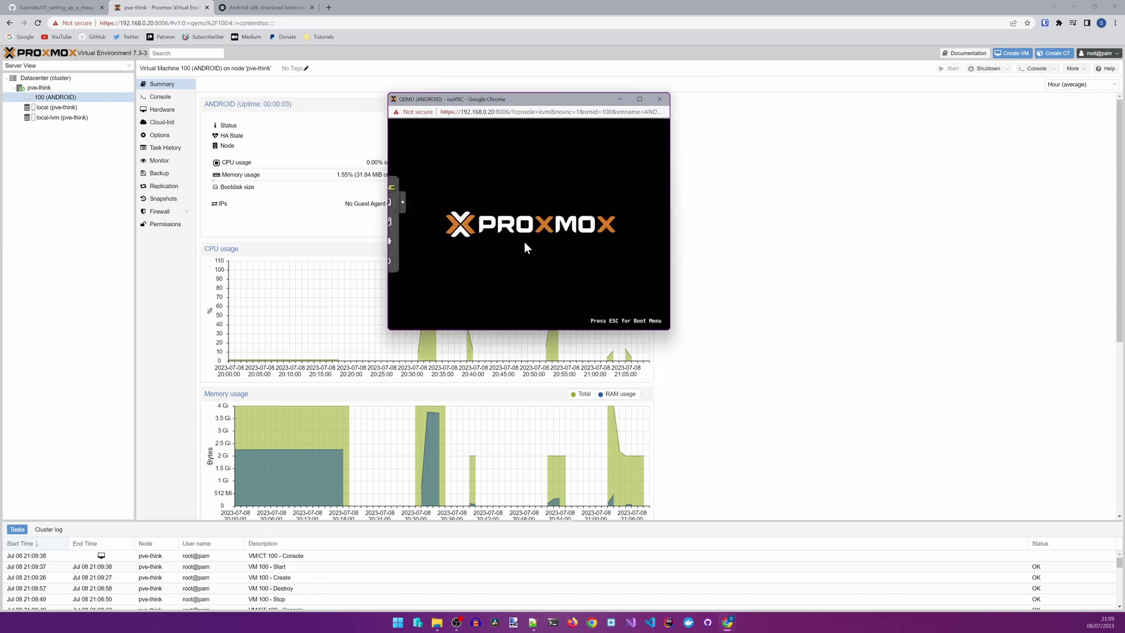
key(Down)
key(Down)
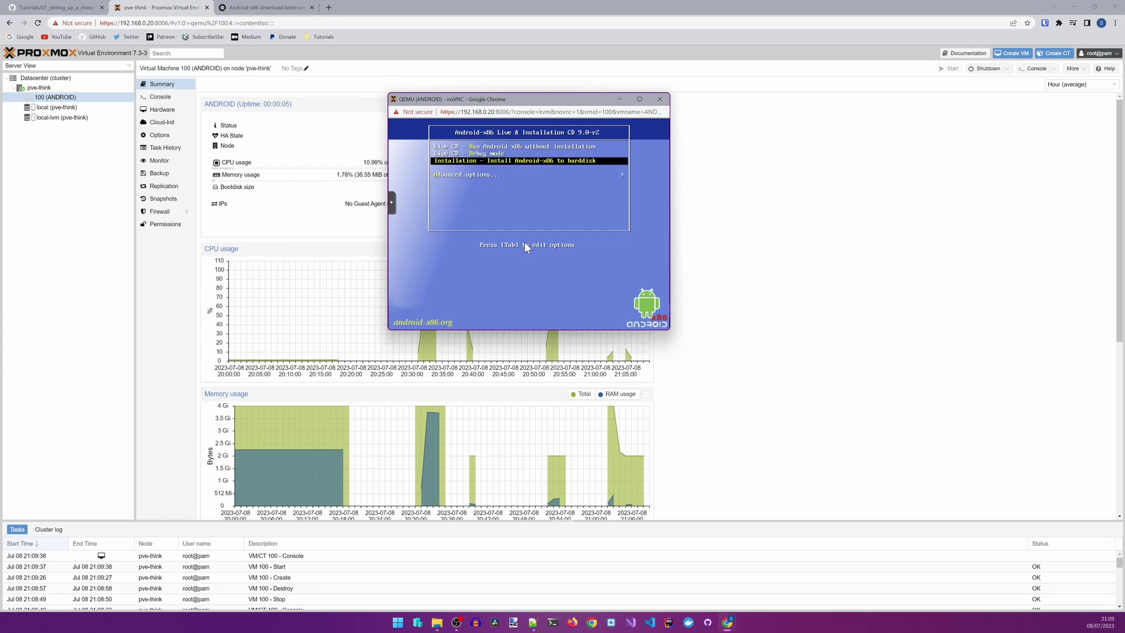
key(Return)
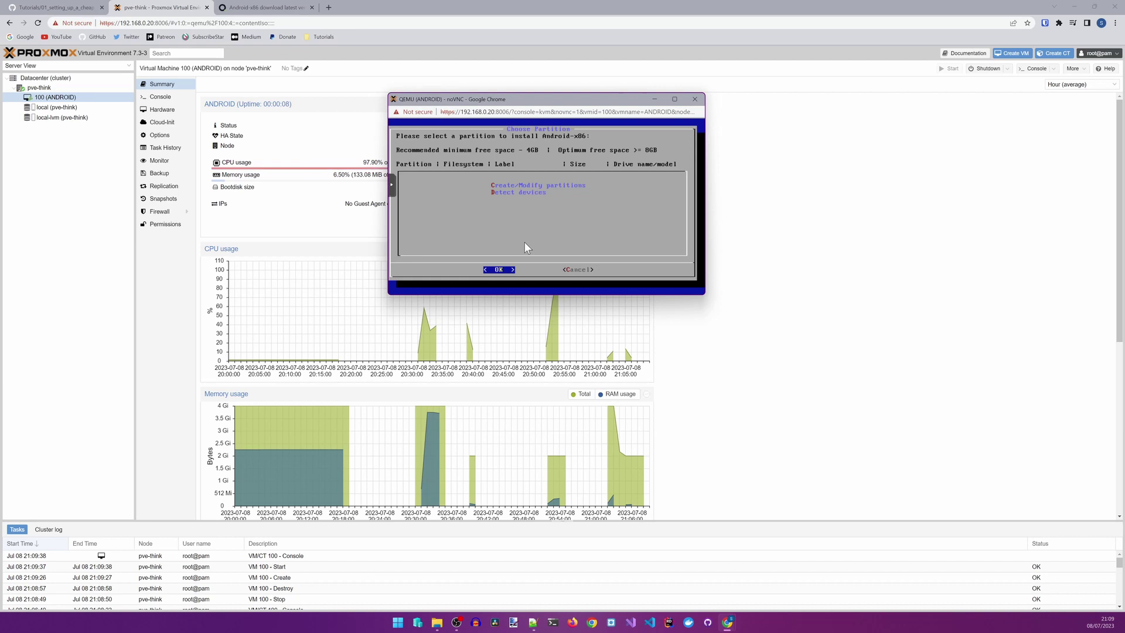
Choose Create/Modify partitions without GPT and write an empty table to the 34.3 GB disk
key(Down)
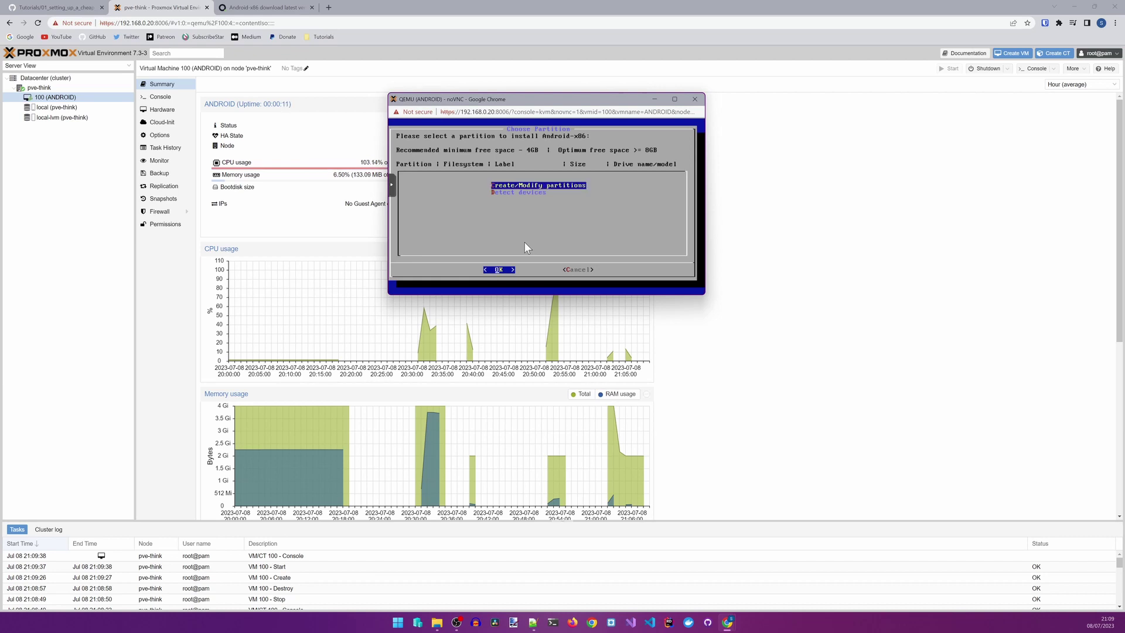
key(Return)
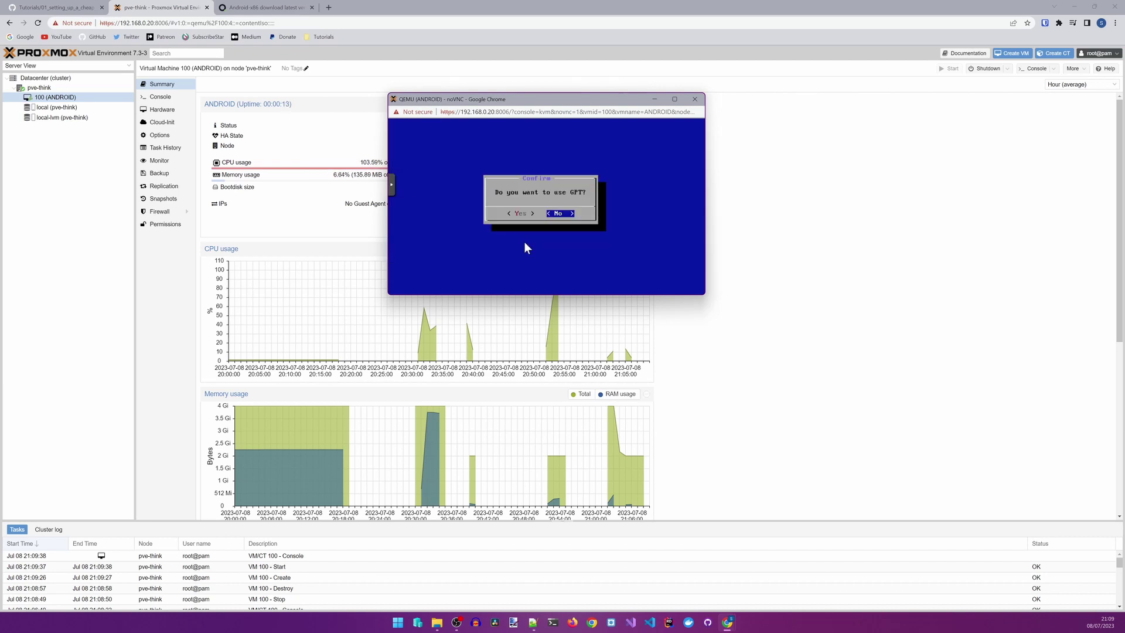
key(Return)
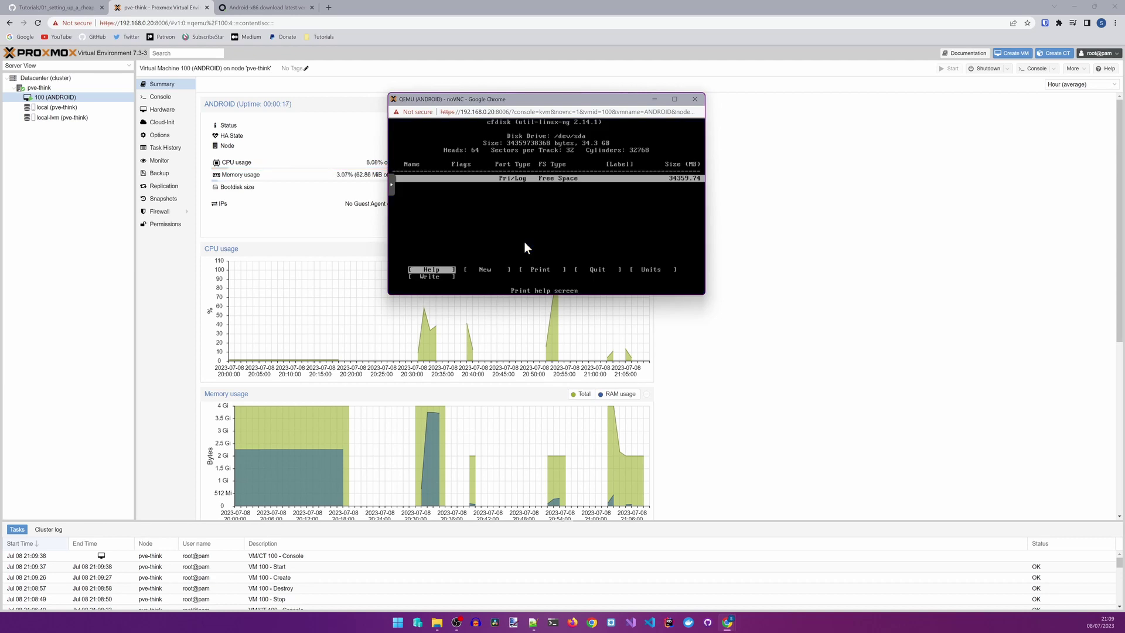
key(Right)
key(Right)
key(Right)
key(Right)
key(Right)
key(Return)
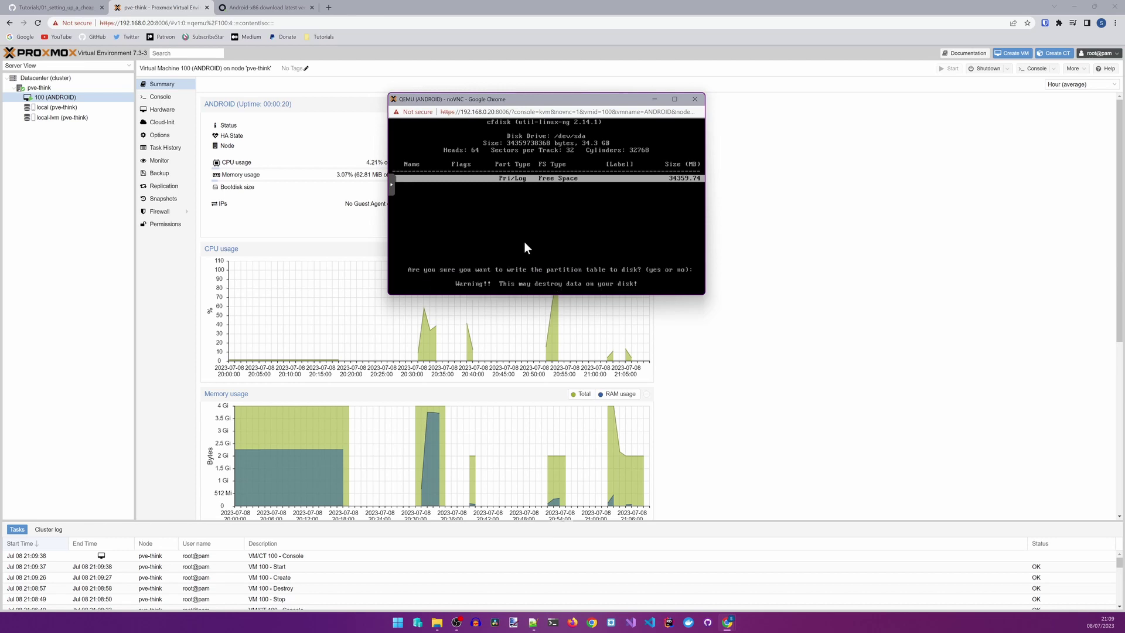
text(yes)
key(Return)
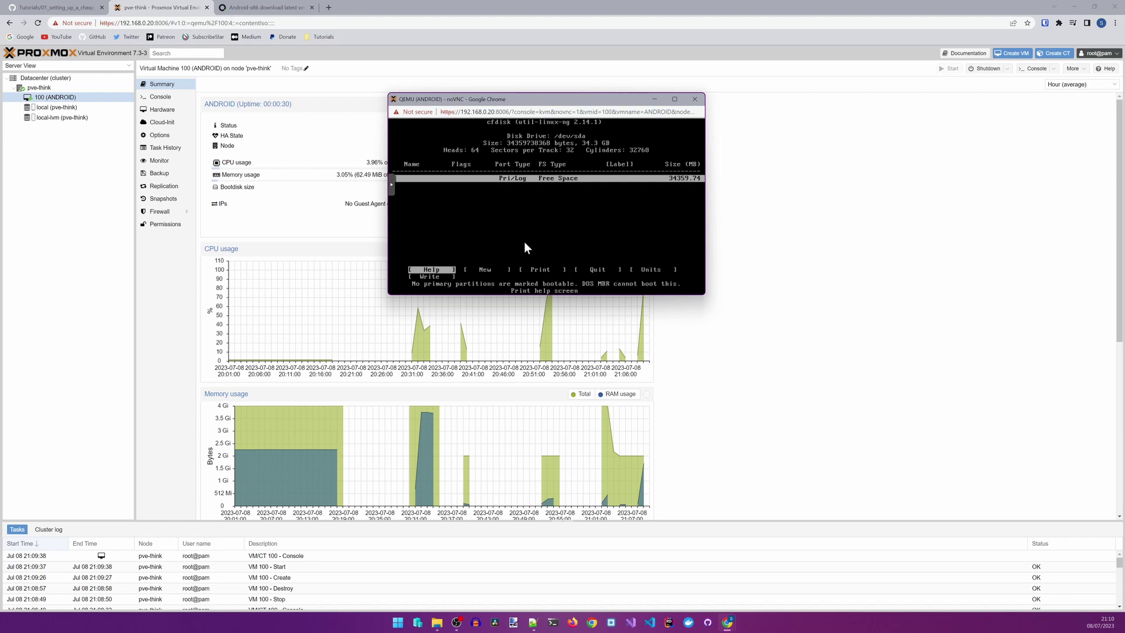
Create a bootable primary partition sda1 using the full 34.3 GB disk
key(Right)
key(Return)
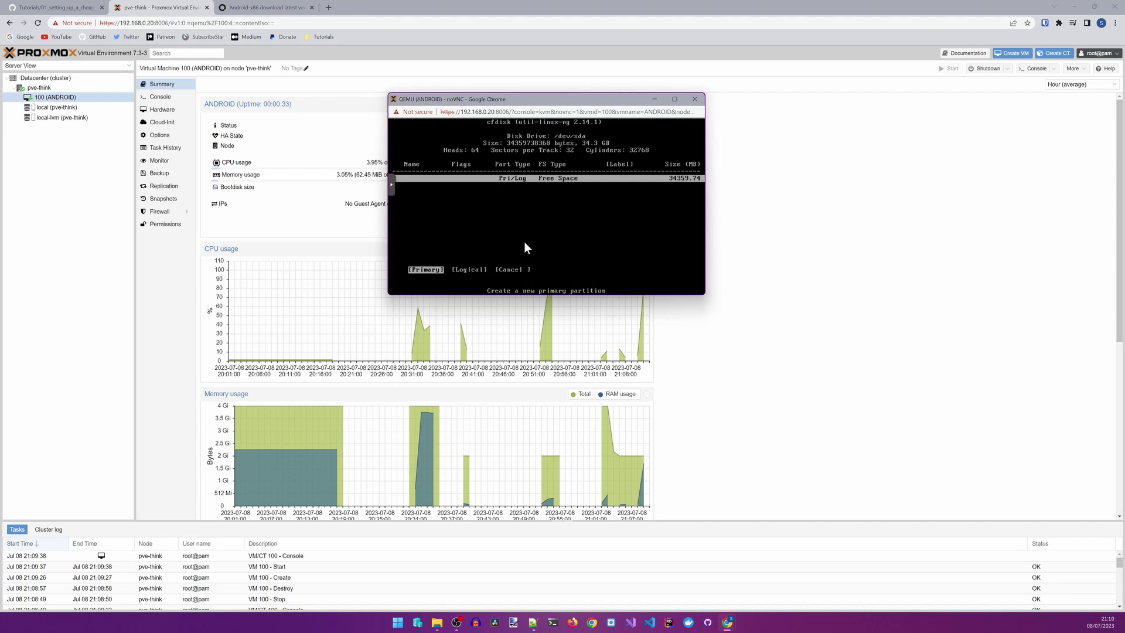
key(Return)
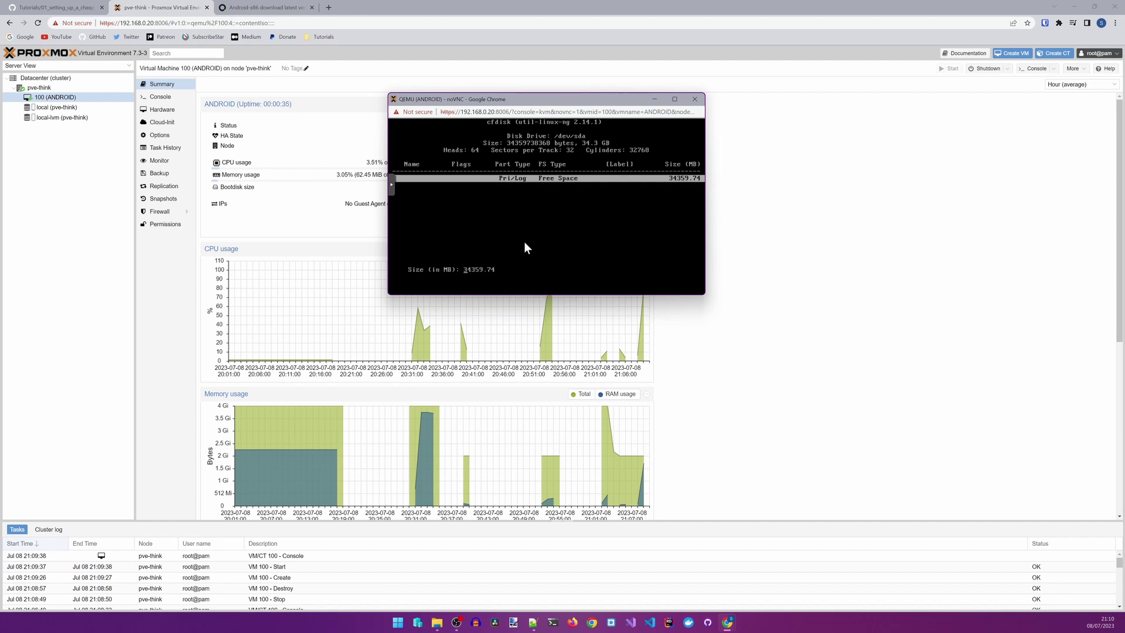
key(Return)
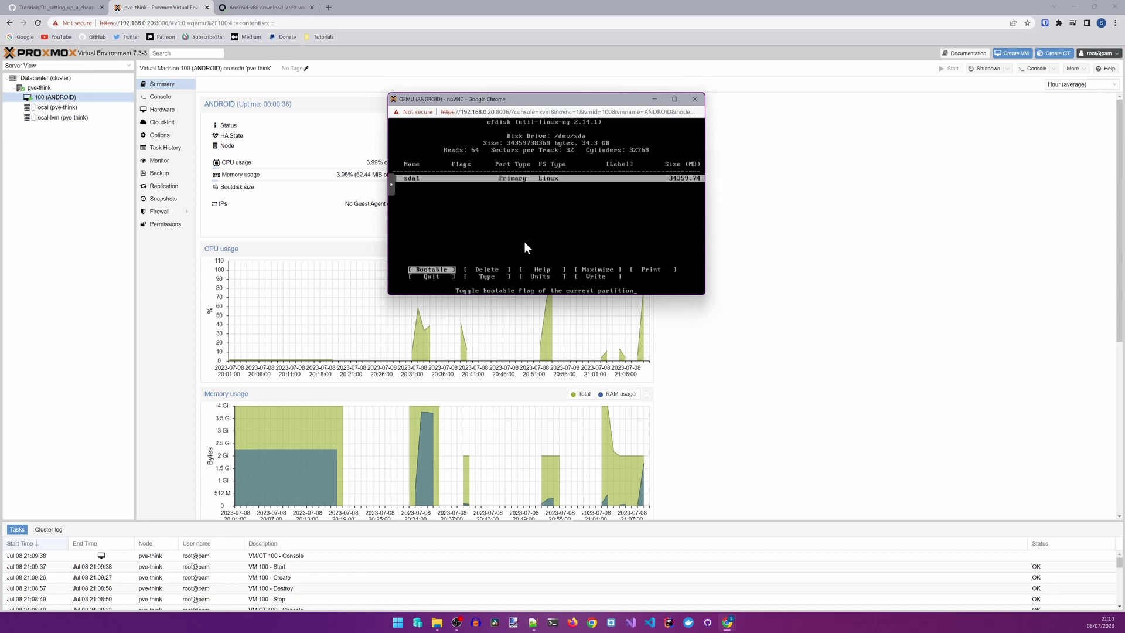
key(Return)
Write the new partition table containing sda1 to the disk, confirming with yes
key(Right)
key(Right)
key(Right)
key(Right)
key(Right)
key(Right)
key(Right)
key(Right)
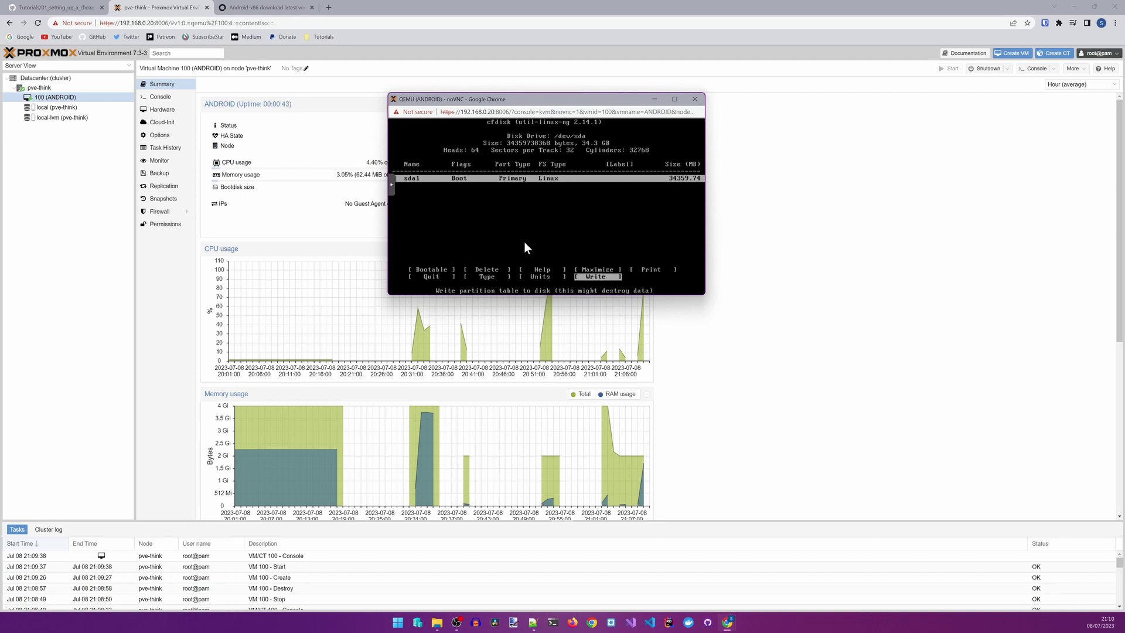
key(Return)
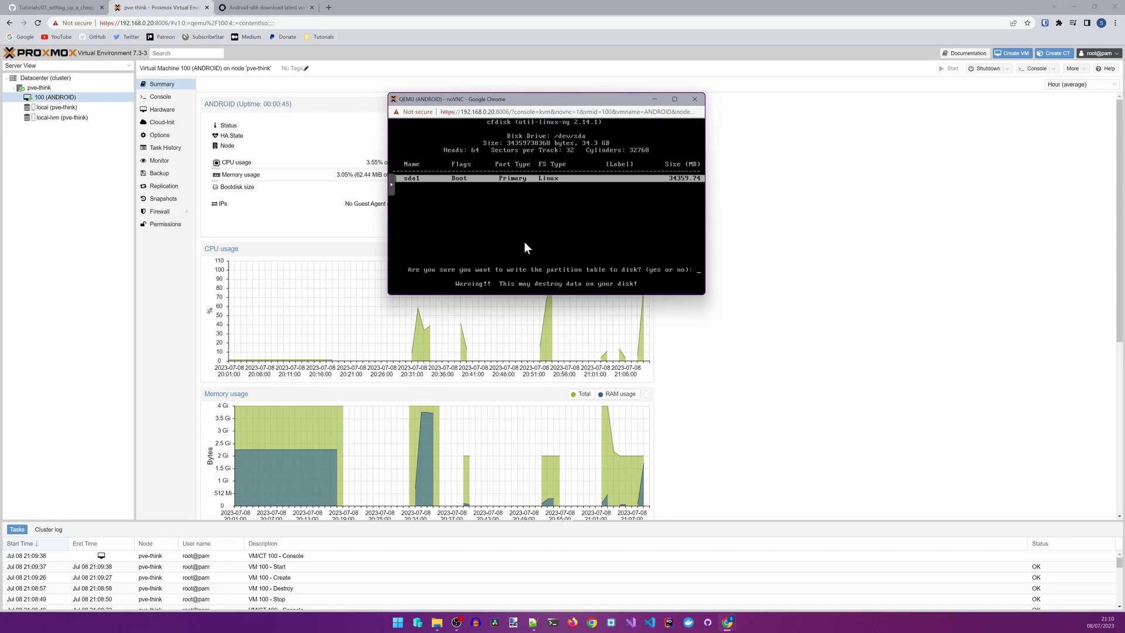
text(yes)
key(Return)
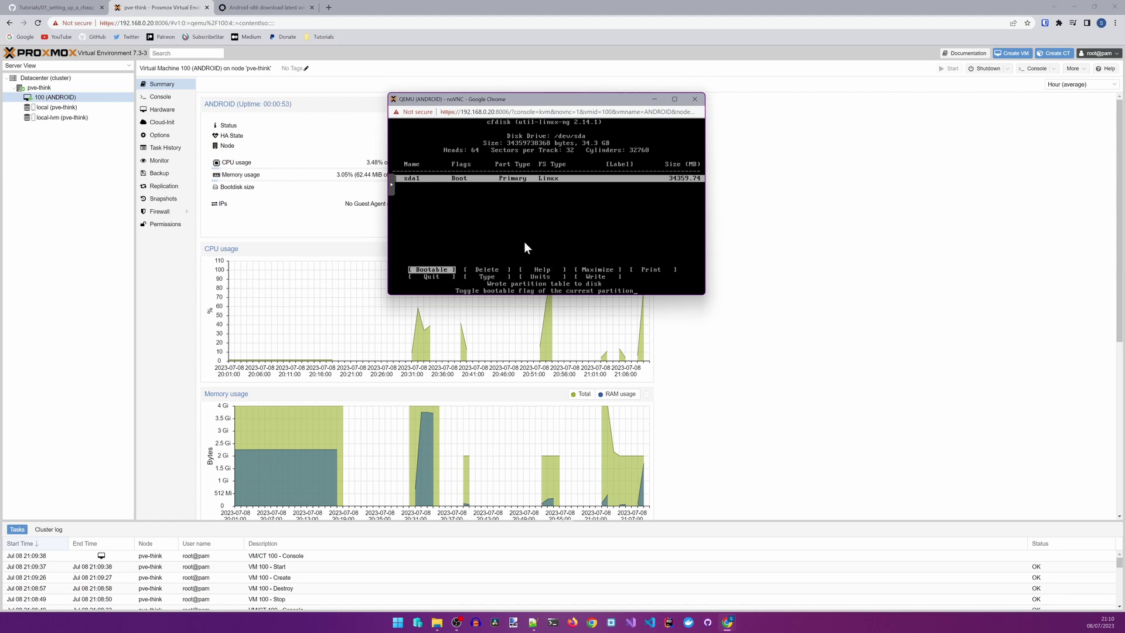
key(Right)
key(Right)
key(Right)
key(Right)
key(Right)
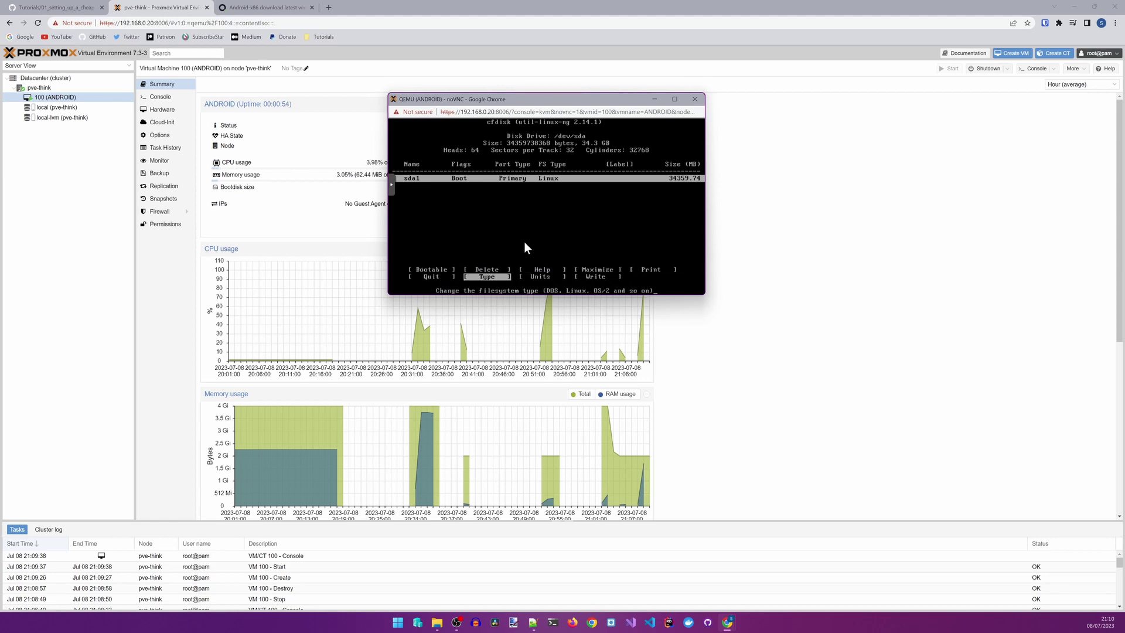